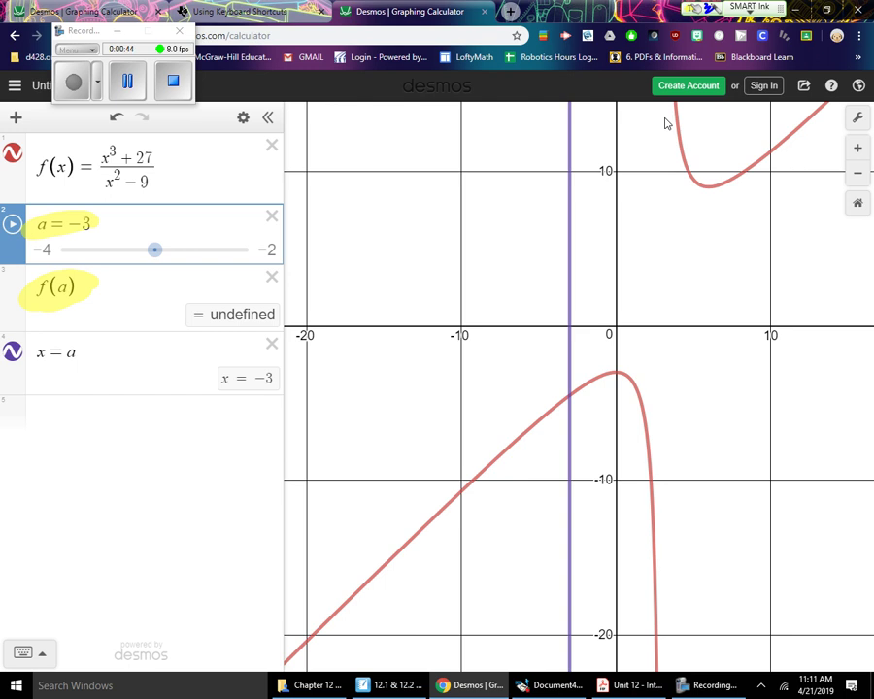
Step: Highlight the f(a) result and the denominator x² − 9 in yellow, and turn off SMART Ink
left_click_drag(188, 316, 277, 312)
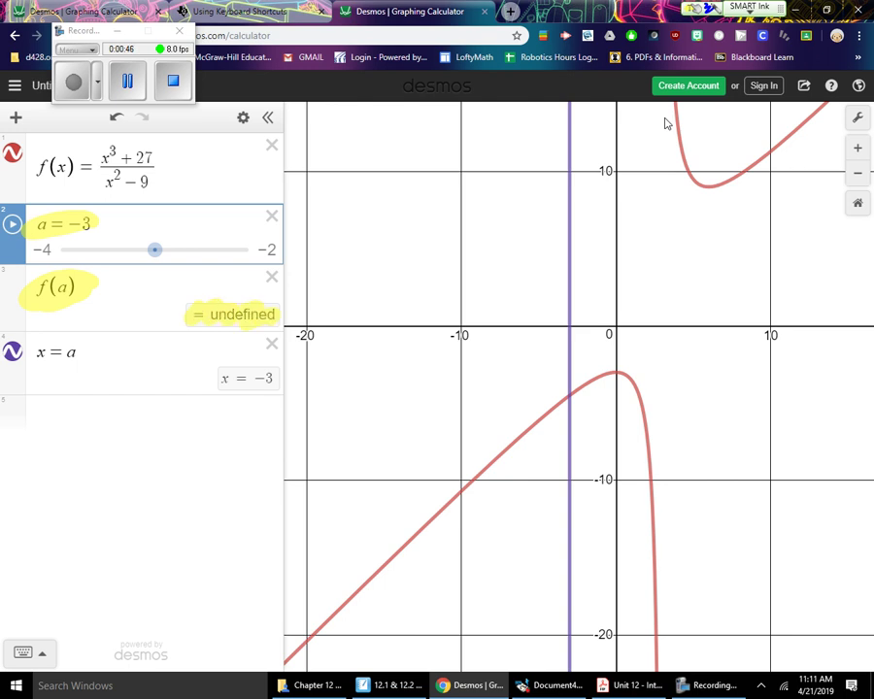
left_click_drag(105, 185, 150, 185)
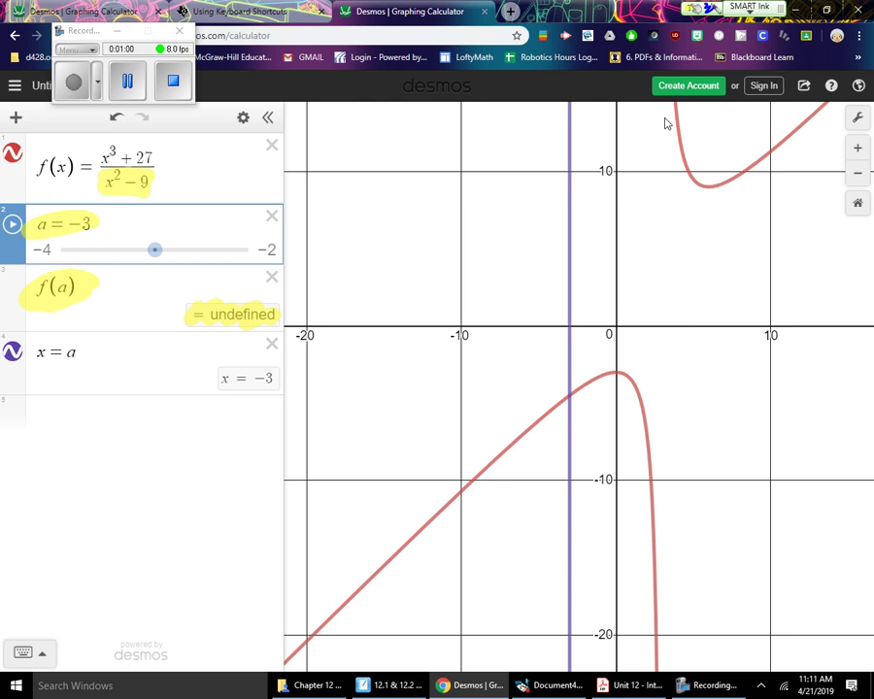
left_click(750, 8)
left_click(652, 31)
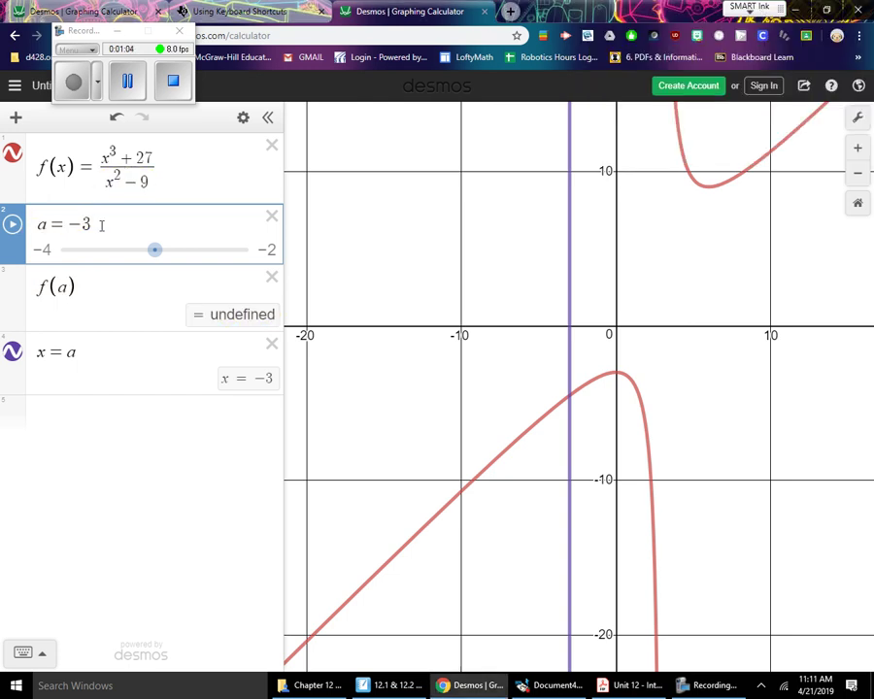
Step: Check the bounds and step size of the slider for a, and move a to −2.95
left_click(101, 225)
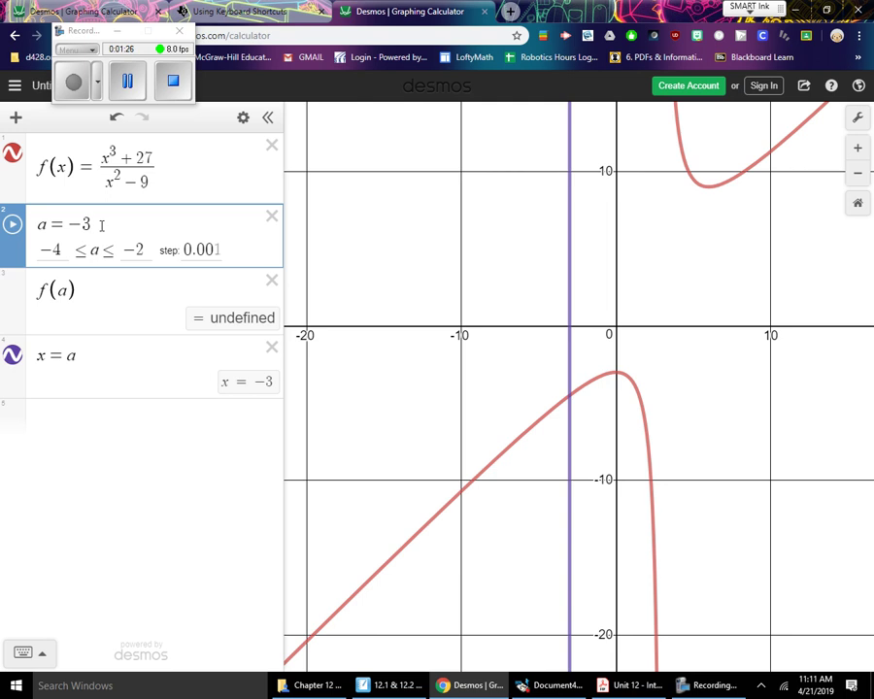
left_click(121, 476)
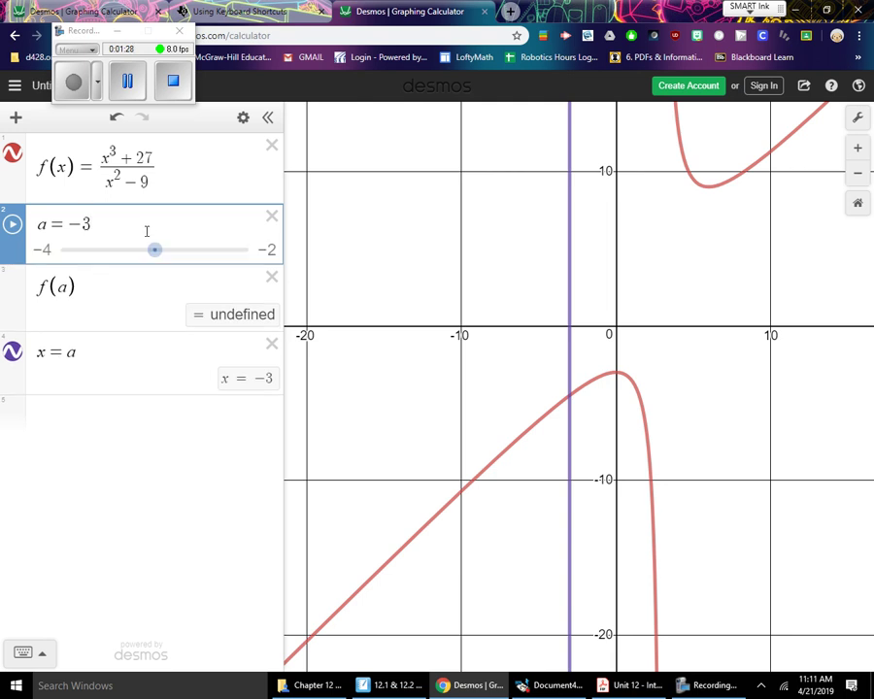
left_click_drag(153, 254, 157, 256)
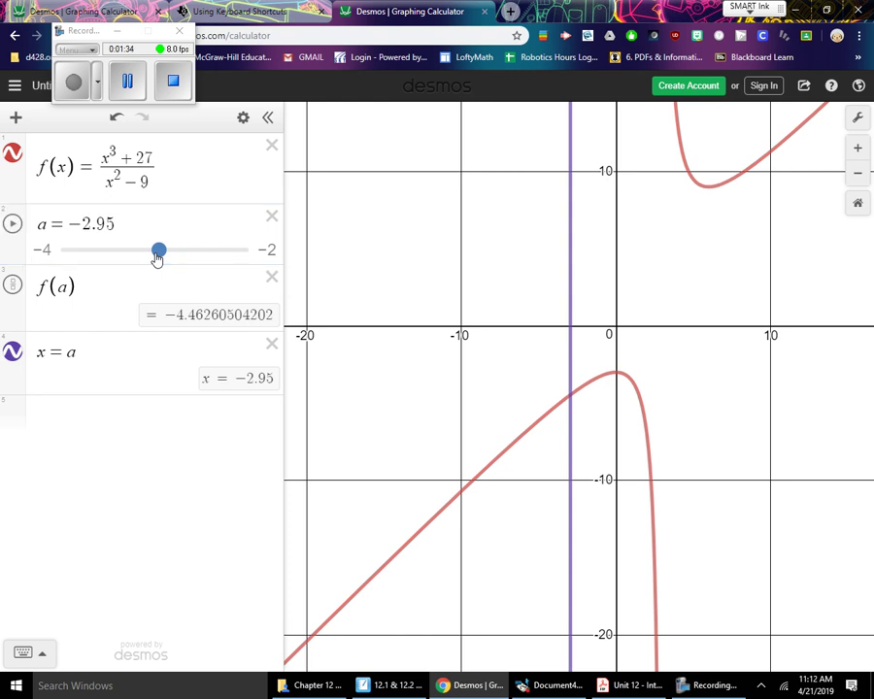
Step: Turn SMART Ink back on and mark the f(a) result with the yellow highlighter
left_click(750, 7)
left_click(670, 31)
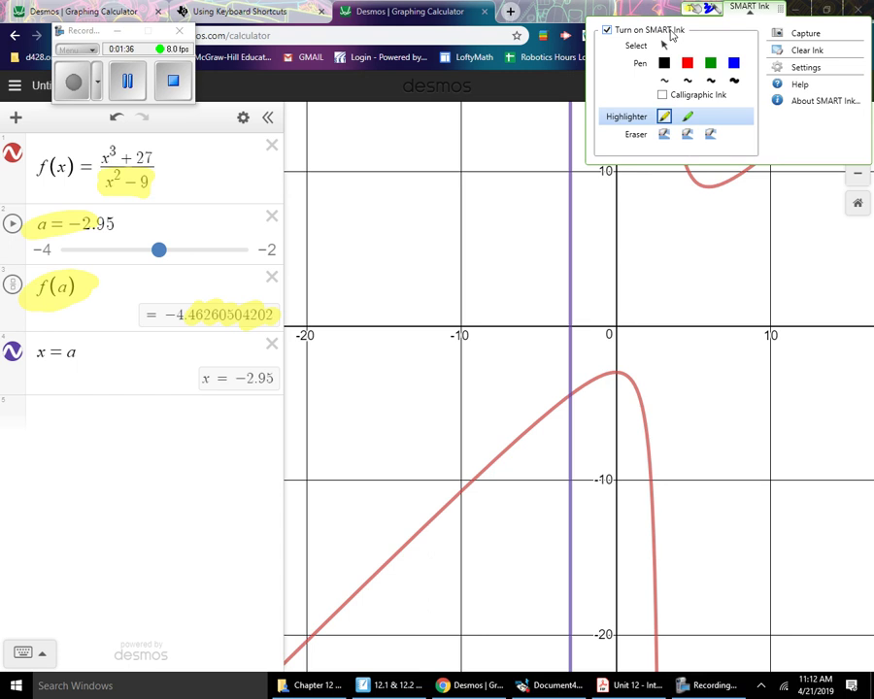
left_click(666, 118)
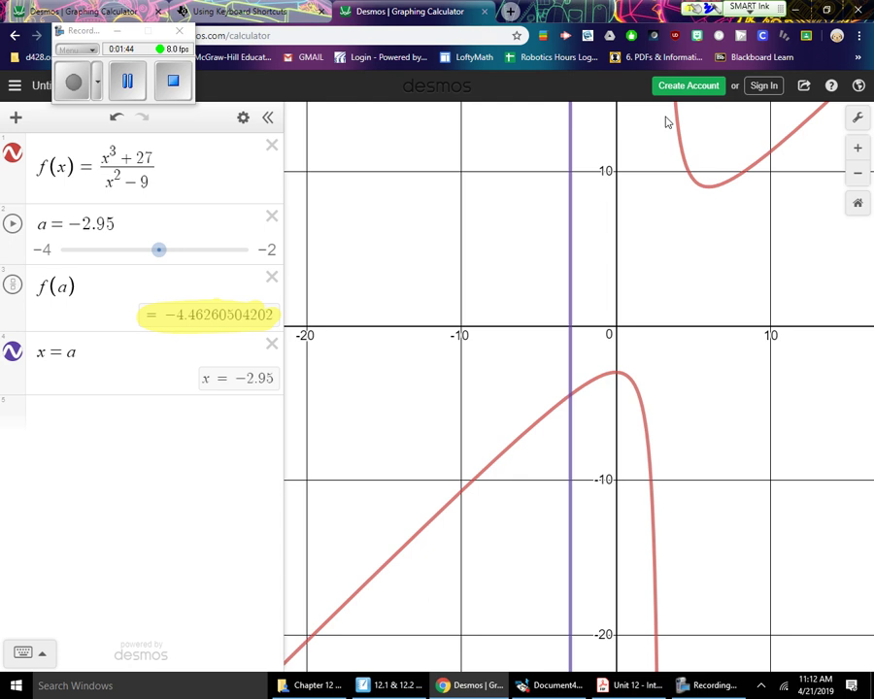
Step: Examine f(a) on both sides of −3 by sliding a through −2.93, −3, −3.17 and −3.01
left_click(160, 252)
left_click_drag(159, 255, 162, 254)
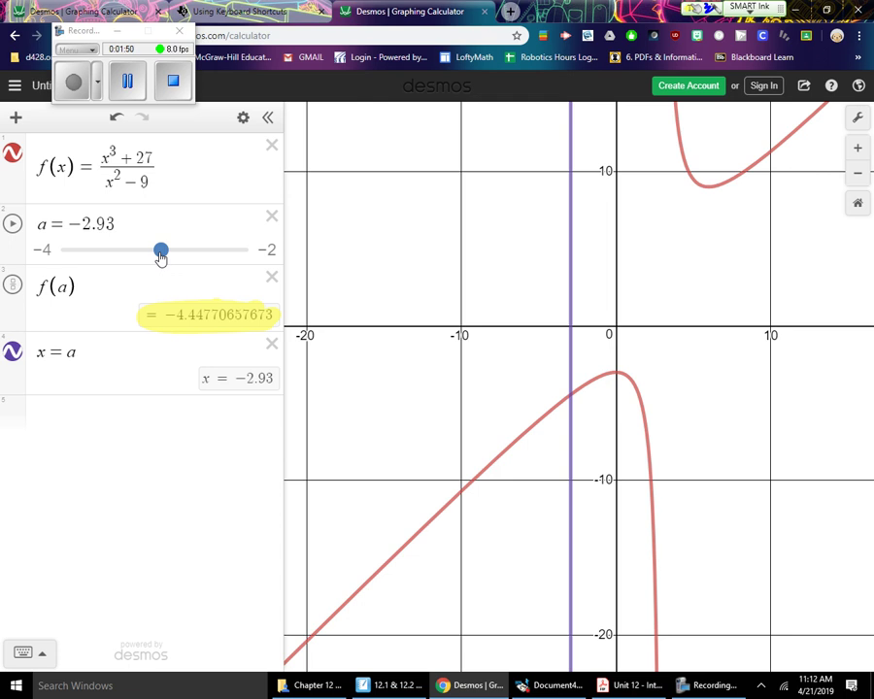
left_click_drag(160, 254, 154, 254)
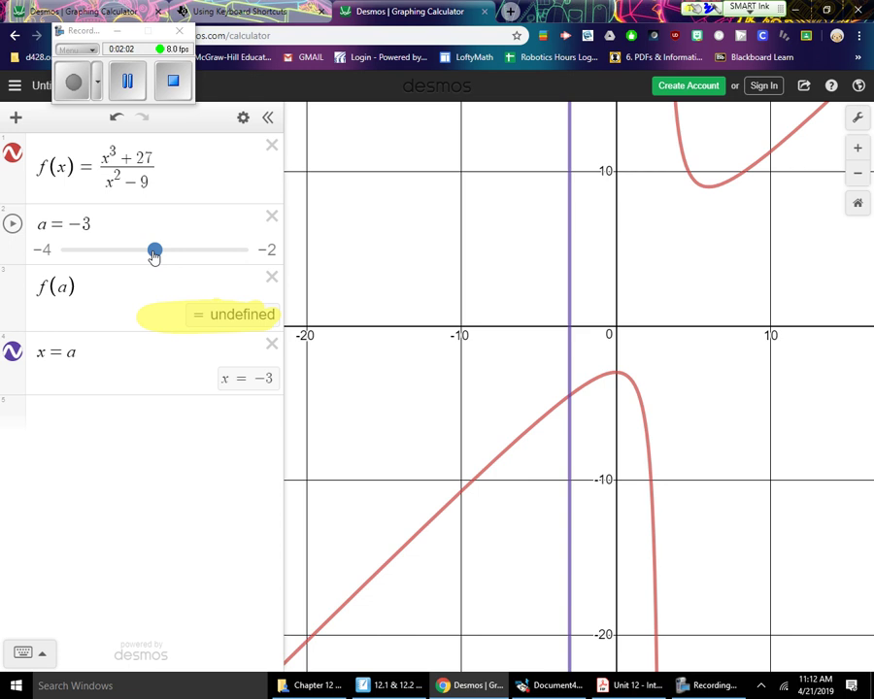
left_click_drag(154, 255, 139, 254)
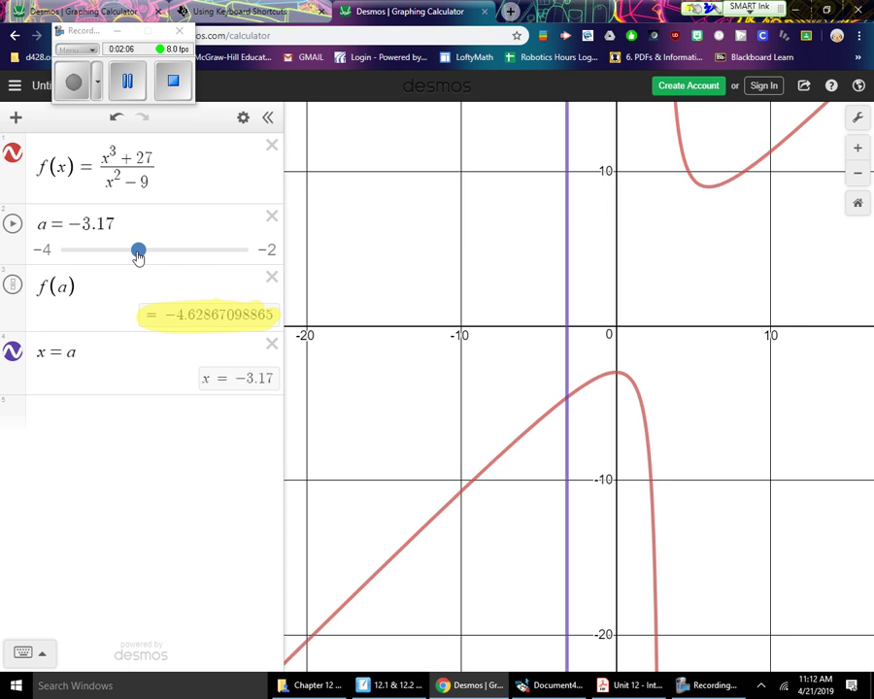
left_click_drag(139, 254, 154, 254)
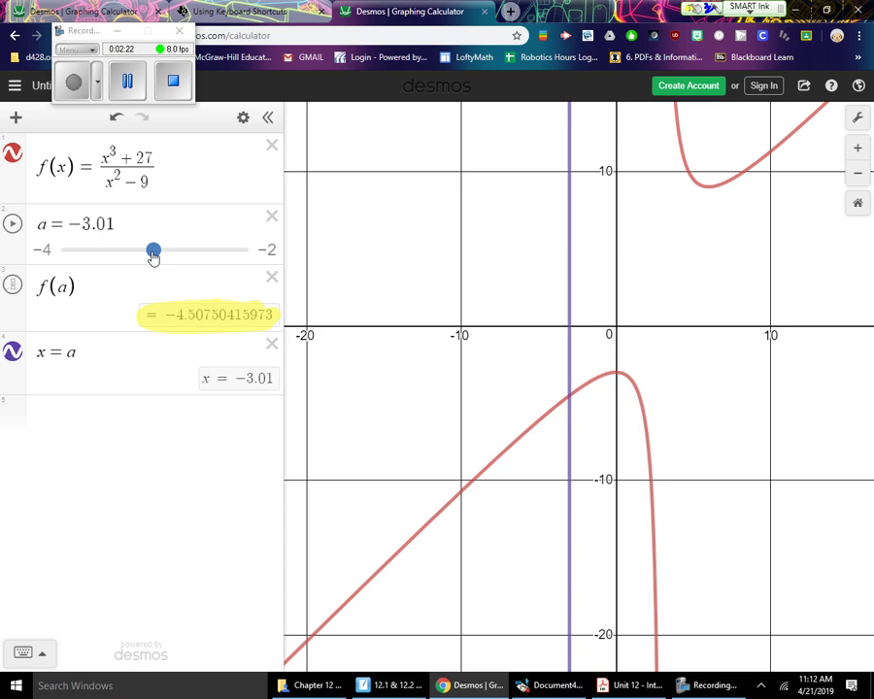
Step: Switch to SMART Notebook and handwrite −4.9 as the answer to limit problem 12
left_click(404, 687)
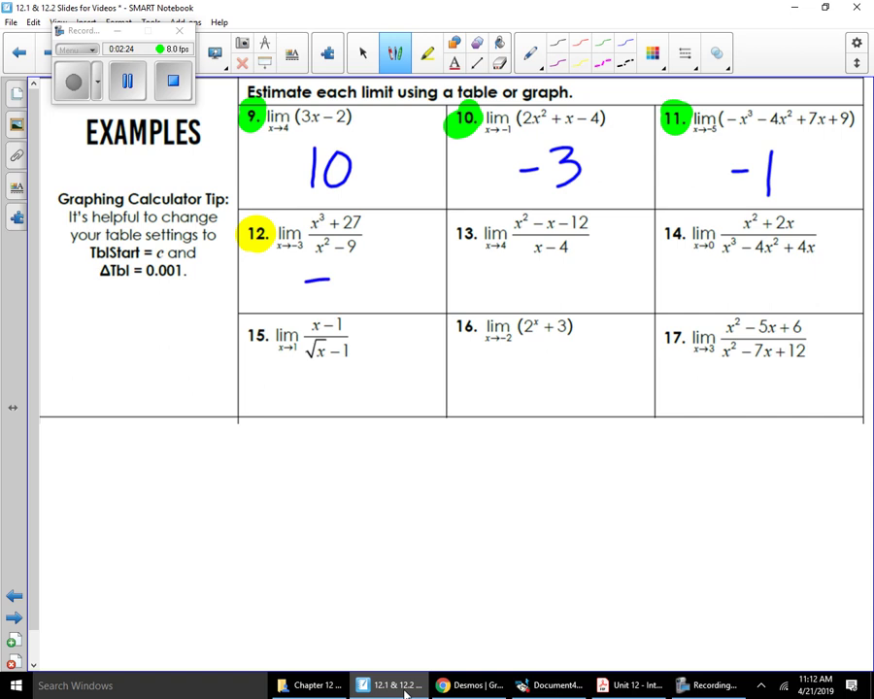
mouse_move(346, 263)
left_mouse_down()
mouse_move(362, 279)
mouse_move(358, 296)
mouse_move(392, 271)
mouse_move(393, 294)
left_mouse_up()
left_click(373, 293)
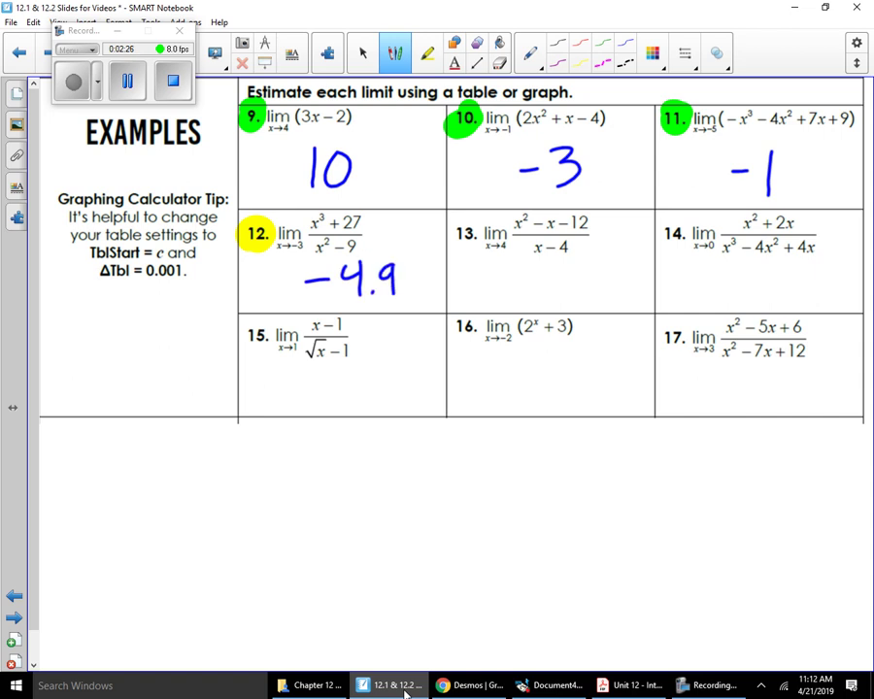
Step: Switch to Desmos, turn off SMART Ink, and check the bounds and step of the slider for a
left_click(475, 687)
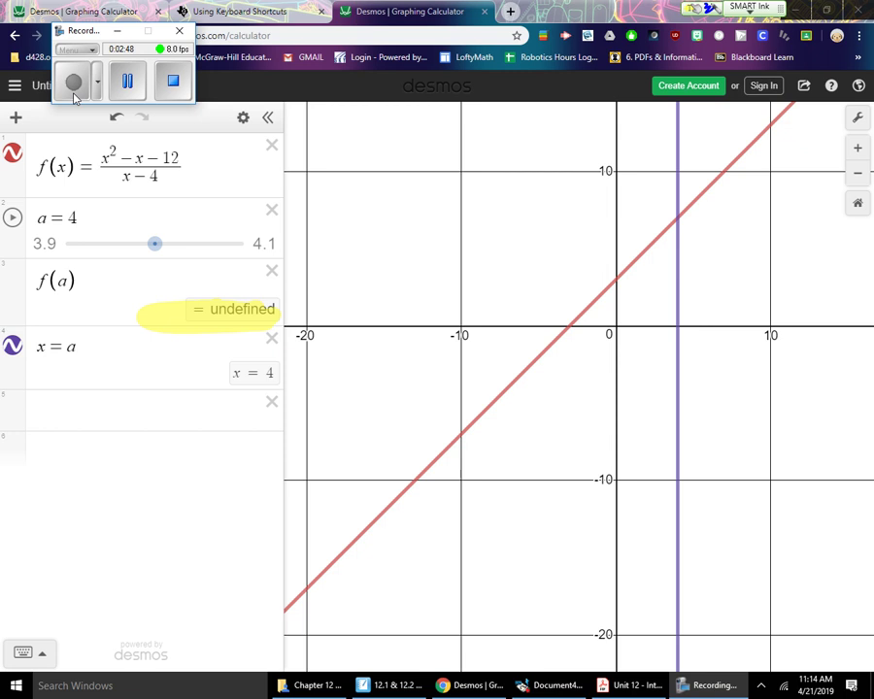
left_click(76, 218)
left_click(749, 12)
left_click(645, 30)
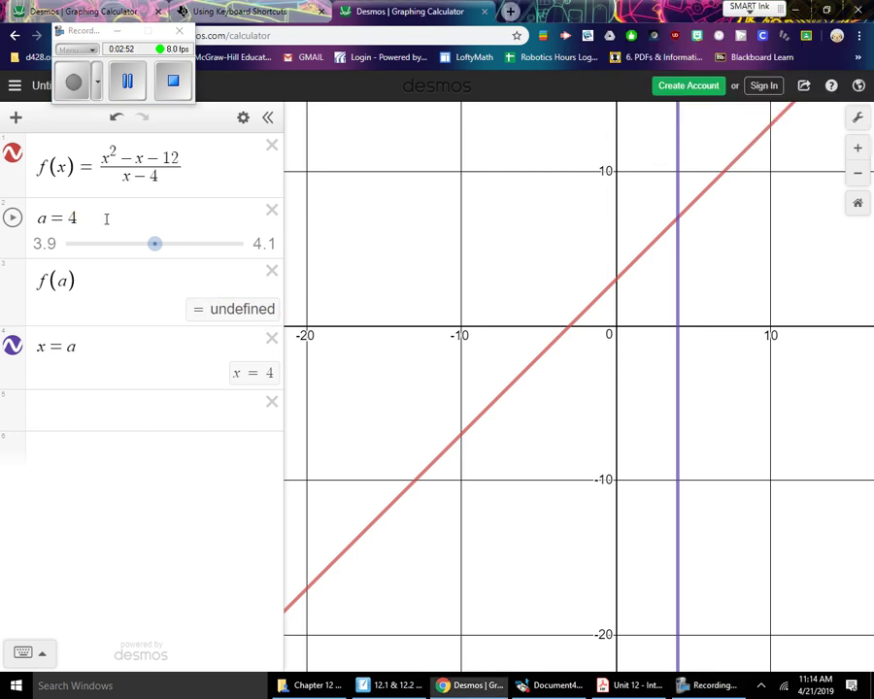
left_click(134, 219)
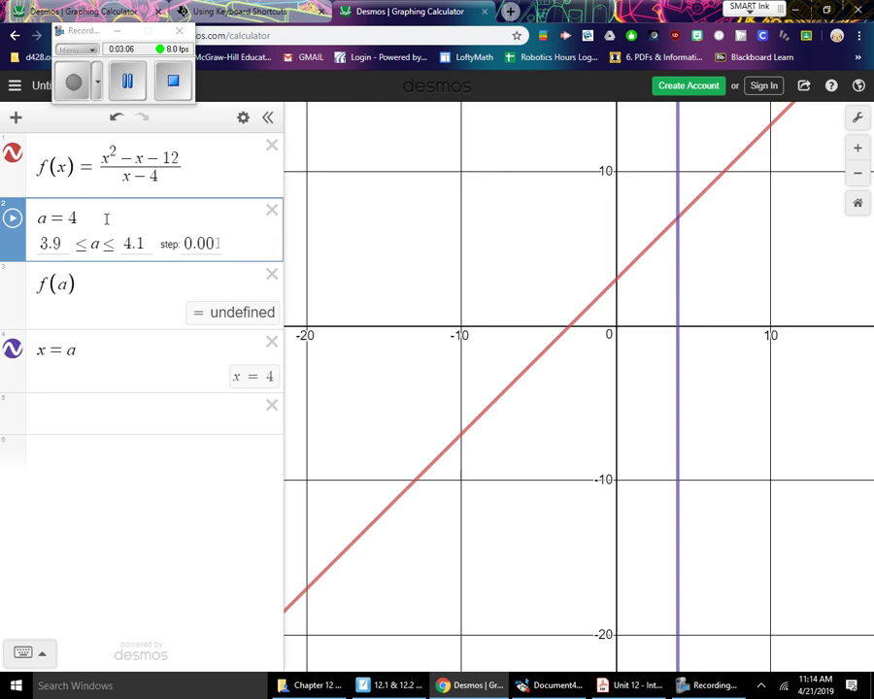
left_click(115, 416)
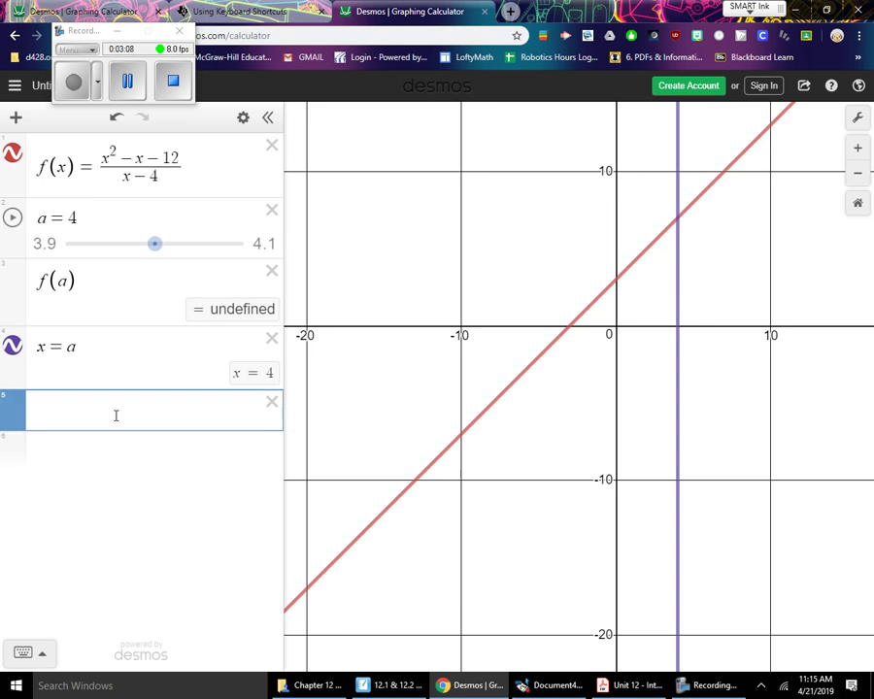
Step: Examine how f(a) behaves near 4 by sliding a up to 4.06 and back to 4
left_click_drag(155, 243, 155, 248)
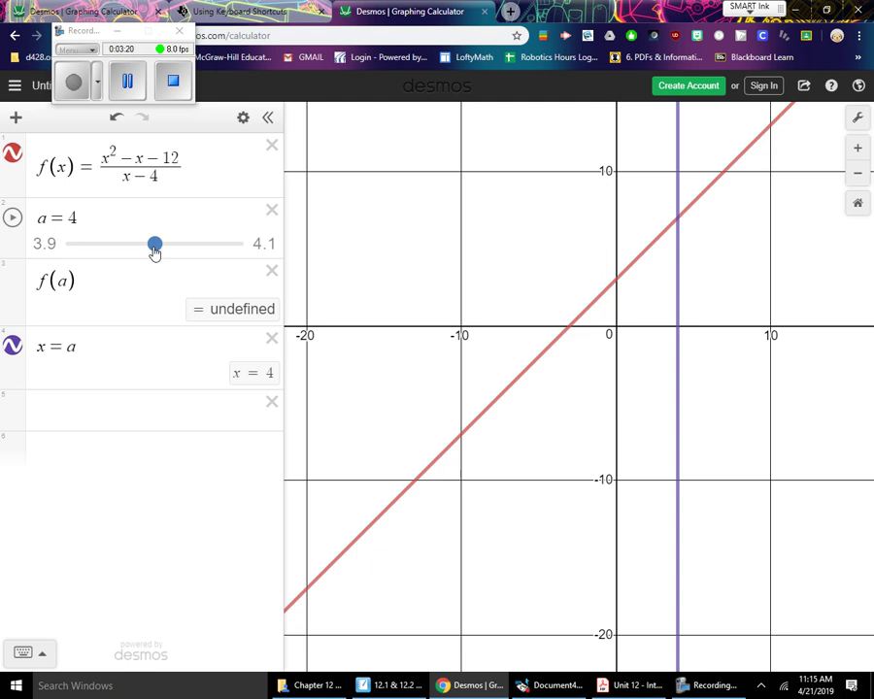
left_click_drag(154, 247, 207, 249)
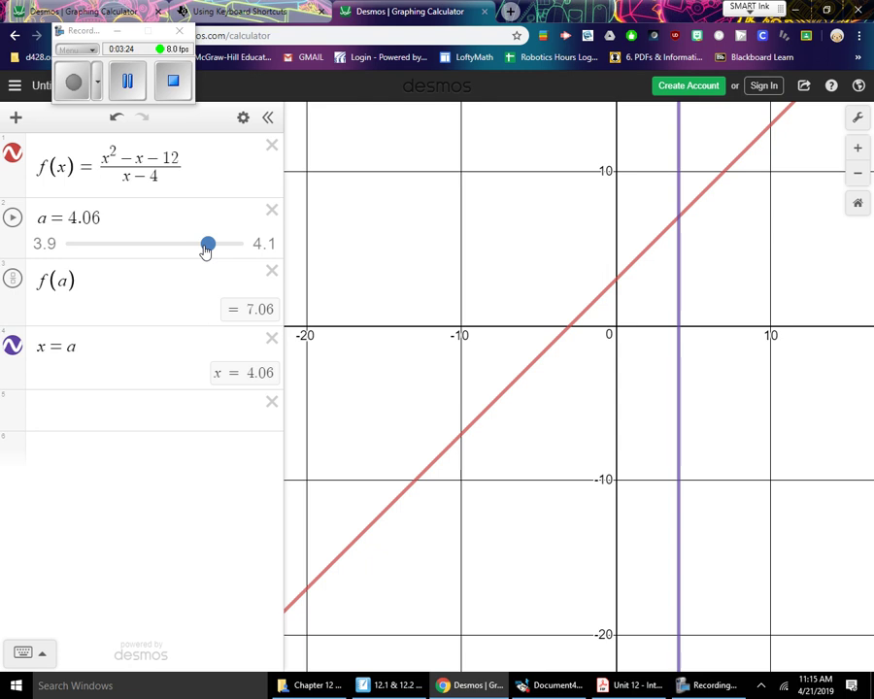
left_click_drag(207, 250, 153, 255)
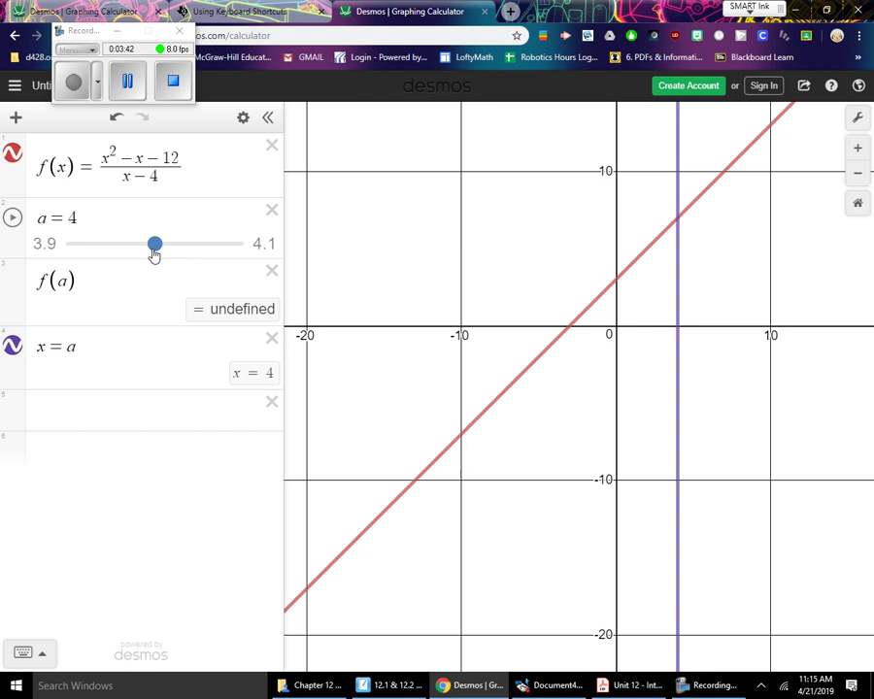
Step: Switch to SMART Notebook and handwrite 7 as the answer to limit problem 13
left_click(403, 688)
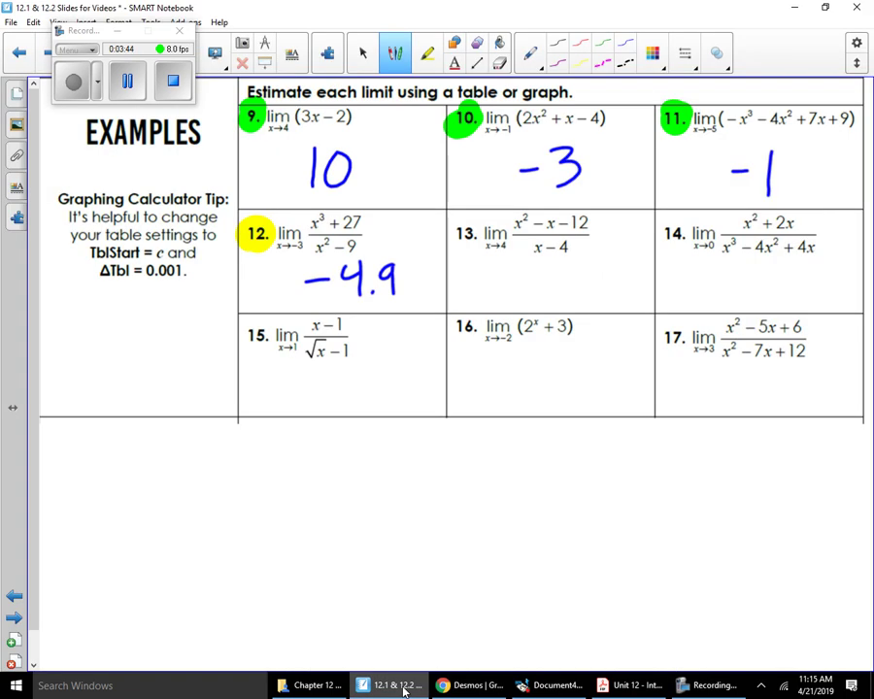
left_click_drag(556, 275, 564, 305)
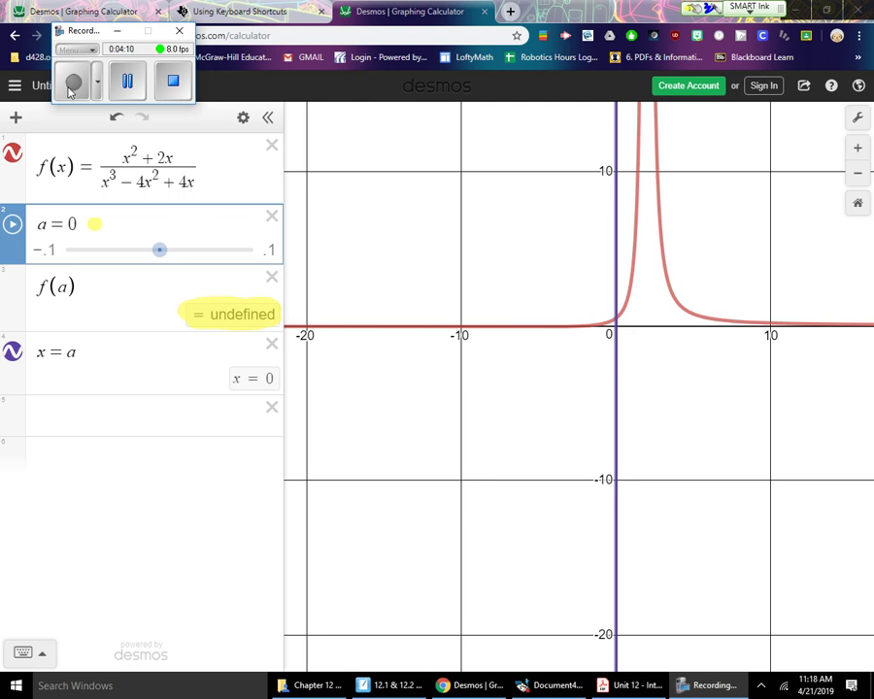
Step: Turn off SMART Ink and show the bounds and step size of the slider for a
left_click(749, 8)
left_click(649, 32)
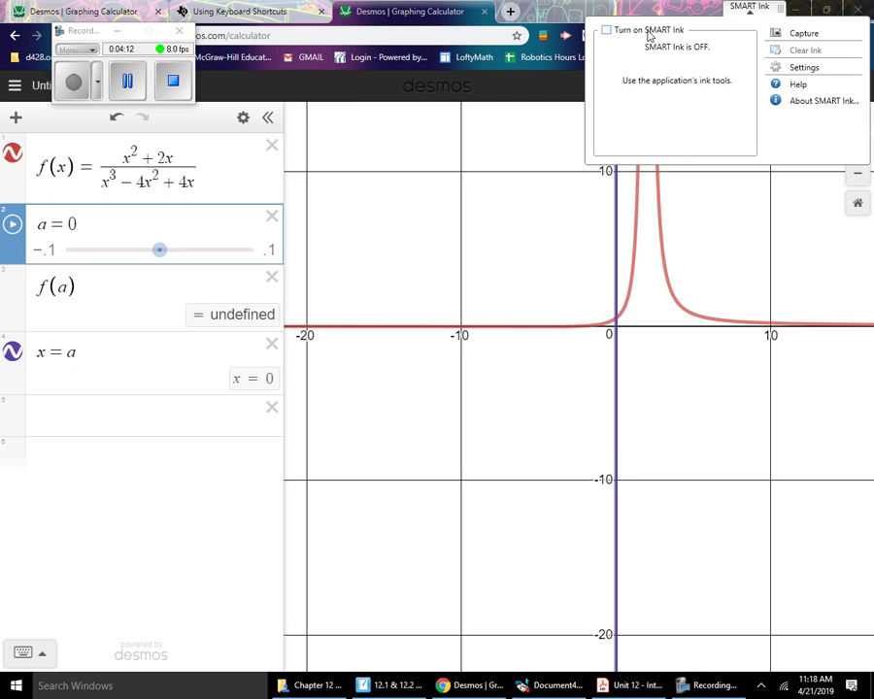
left_click(126, 227)
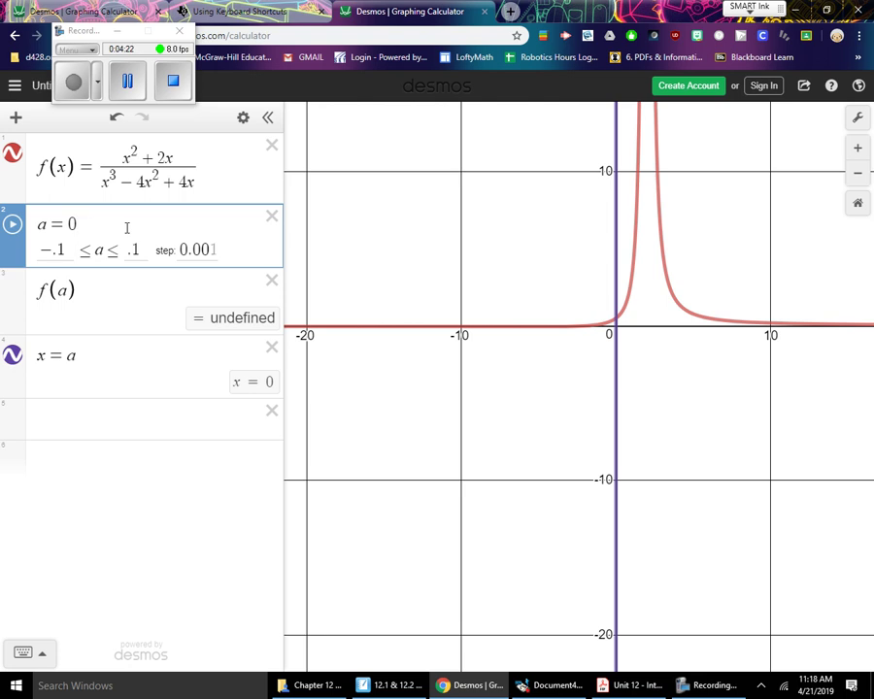
Step: Turn SMART Ink on and highlight the f(a) result in yellow
left_click(750, 6)
left_click(608, 30)
left_click_drag(182, 315, 277, 318)
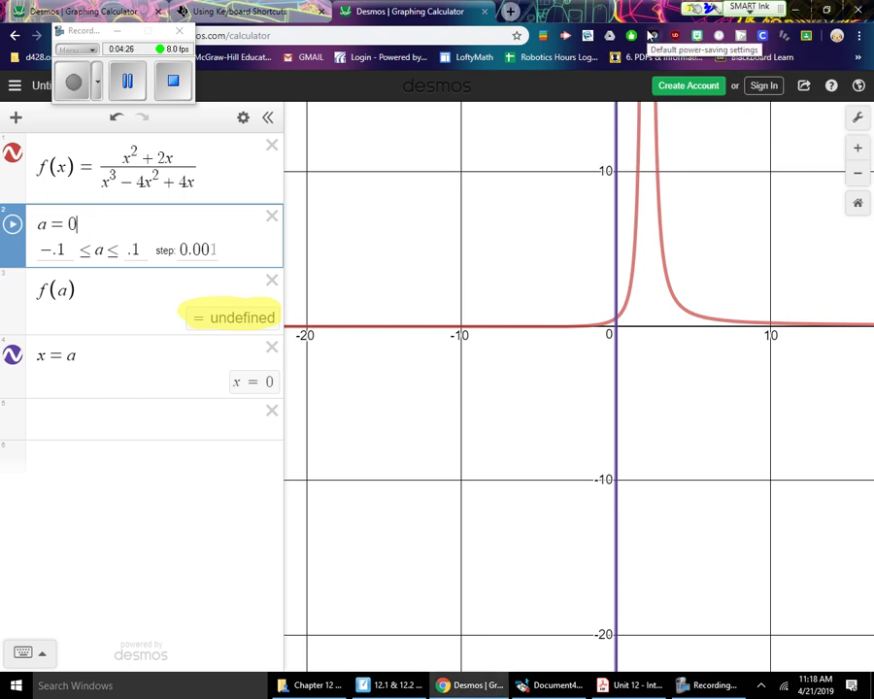
Step: Close the slider settings and examine f(a) on both sides of 0 by sliding a to −0.005 and 0.004
left_click(143, 449)
left_click_drag(159, 250, 153, 251)
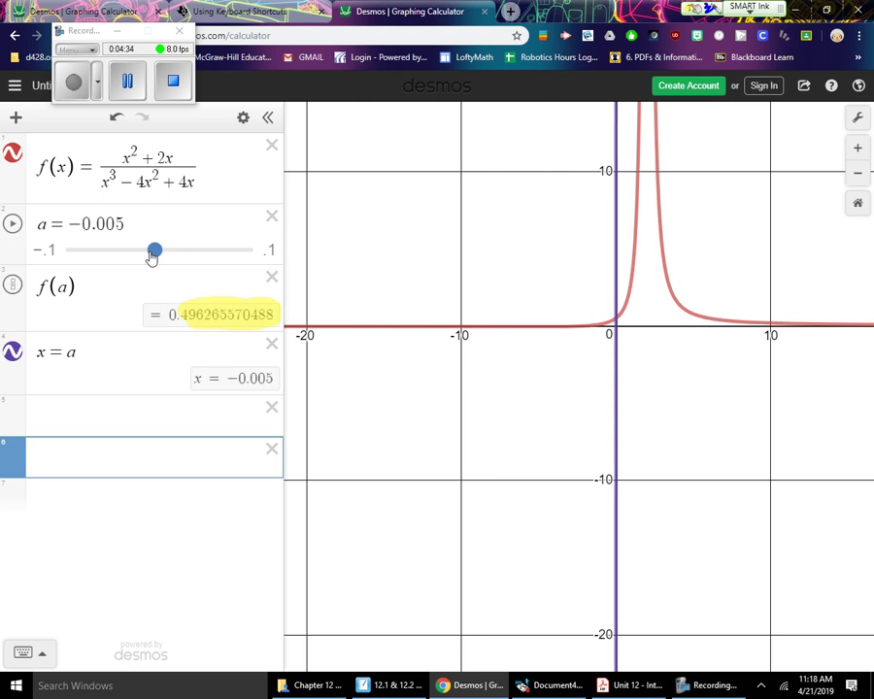
mouse_move(153, 252)
left_mouse_down()
mouse_move(186, 259)
mouse_move(162, 266)
left_mouse_up()
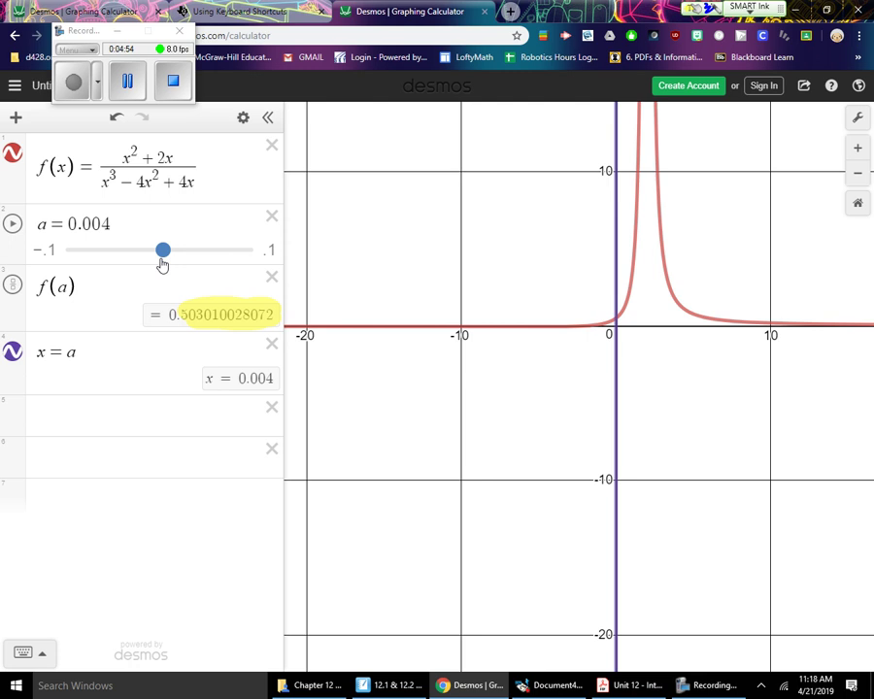
Step: Switch to SMART Notebook and handwrite "0.5 or 1/2" as the answer to limit problem 14
left_click(398, 686)
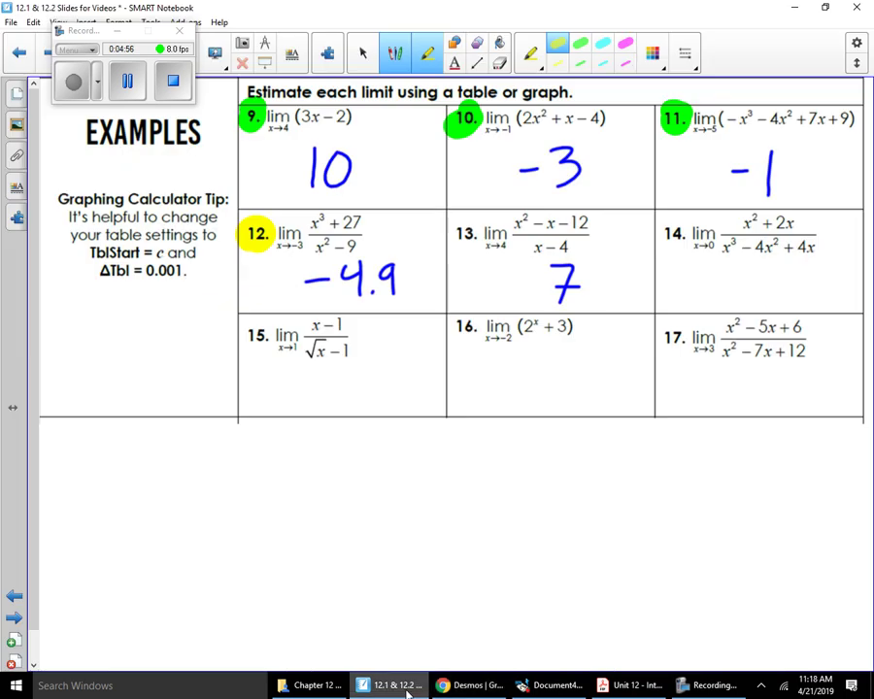
left_click_drag(701, 272, 700, 274)
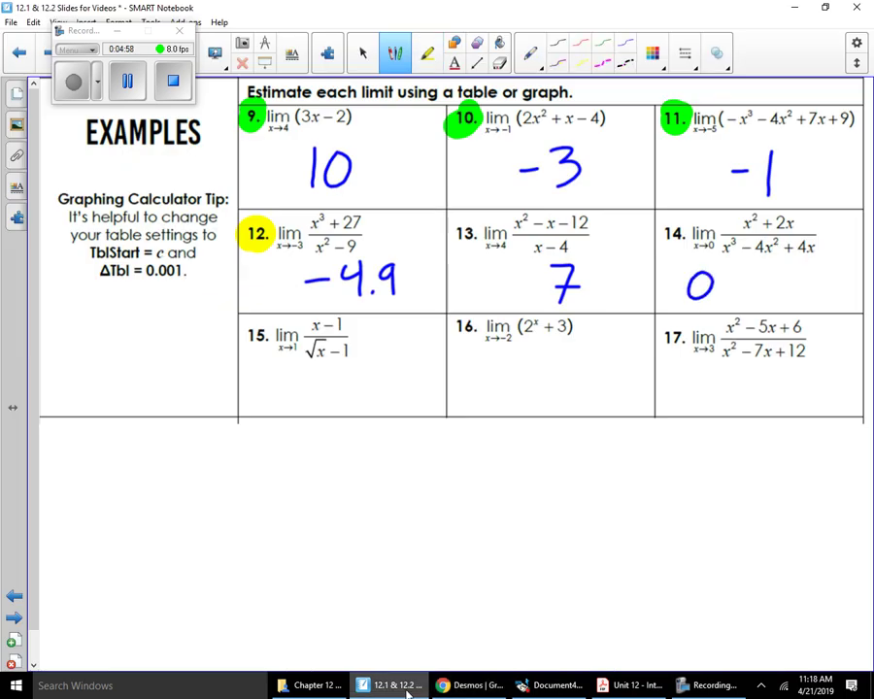
left_click(724, 297)
left_click_drag(754, 273, 736, 297)
left_click_drag(808, 270, 822, 288)
left_click_drag(816, 296, 831, 309)
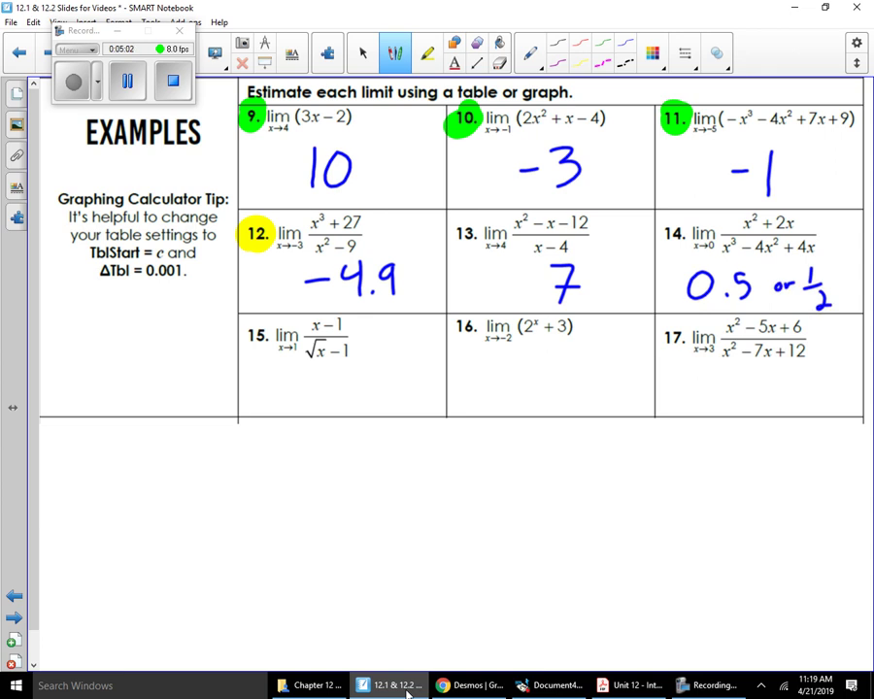
Step: Switch to Desmos, animate the slider for a, and adjust the playback speed down to 0.05x and up to 0.2x
left_click(466, 688)
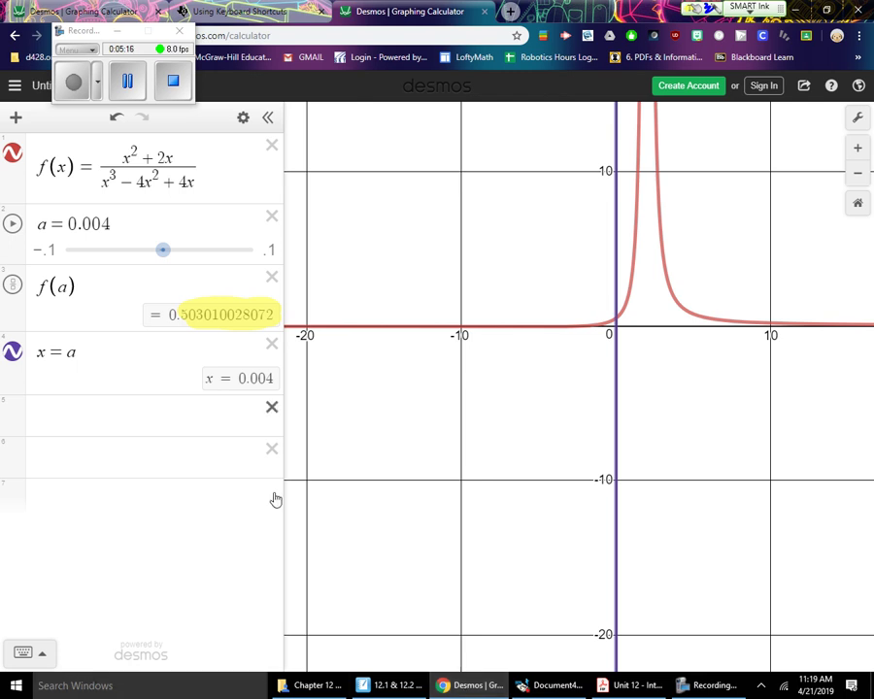
left_click(13, 223)
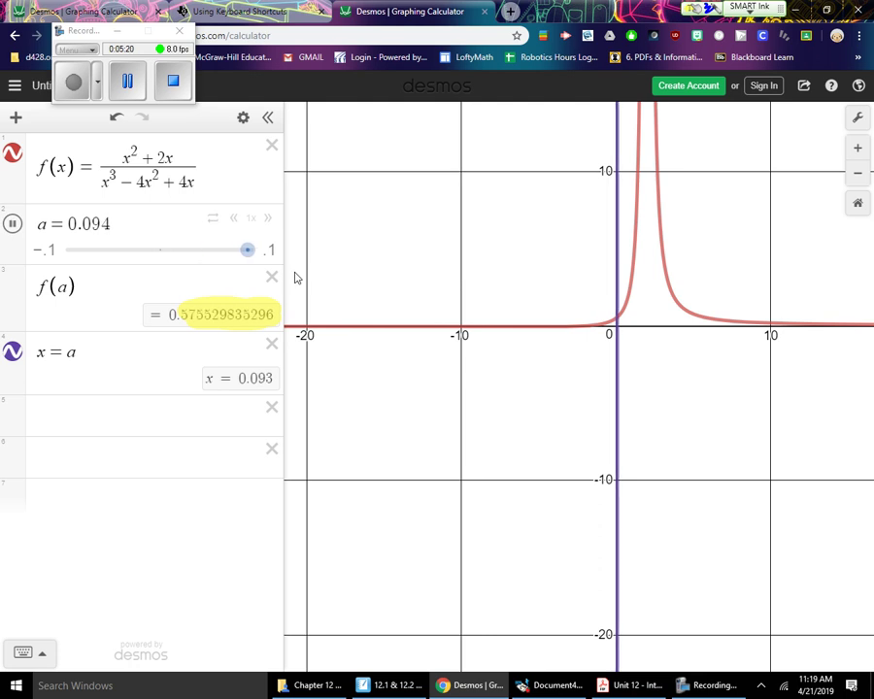
left_click(235, 220)
left_click(235, 220)
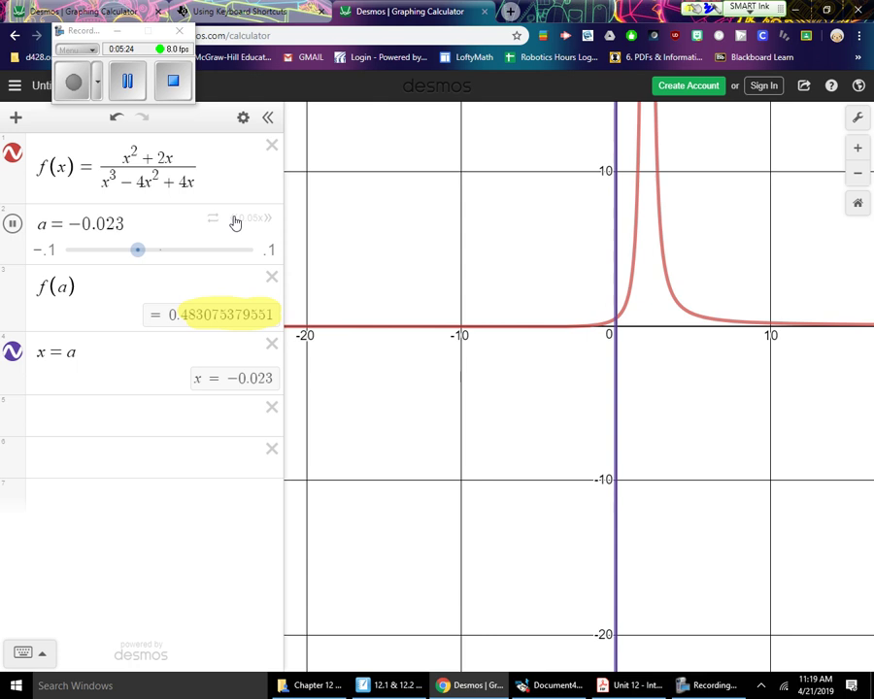
left_click(235, 220)
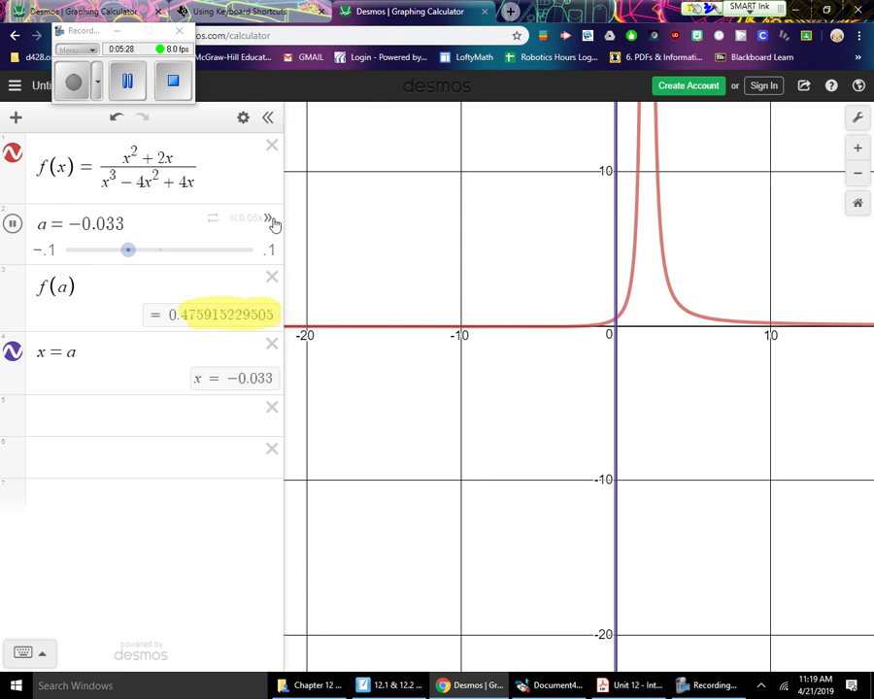
left_click(270, 221)
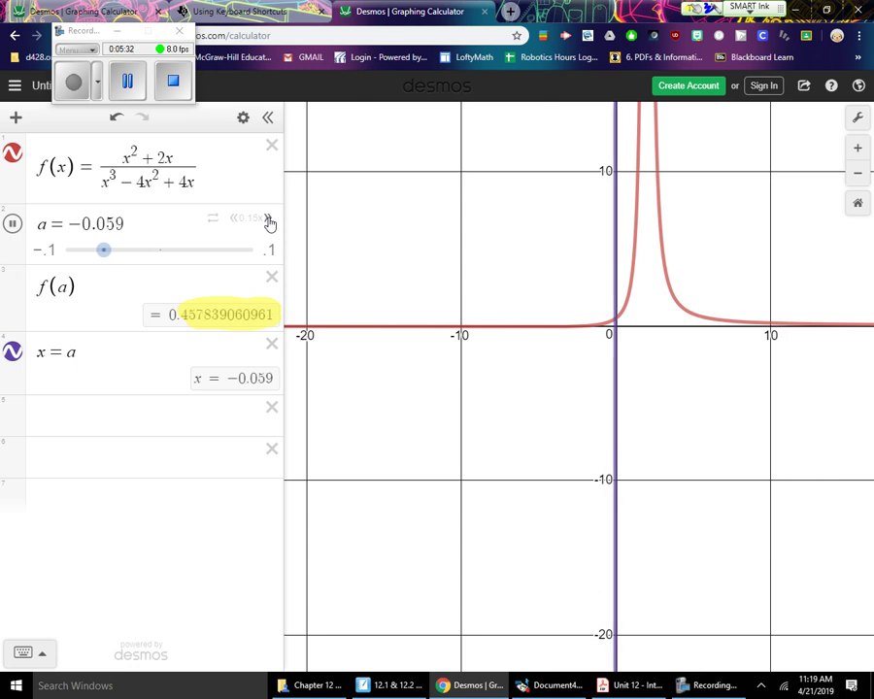
left_click(271, 222)
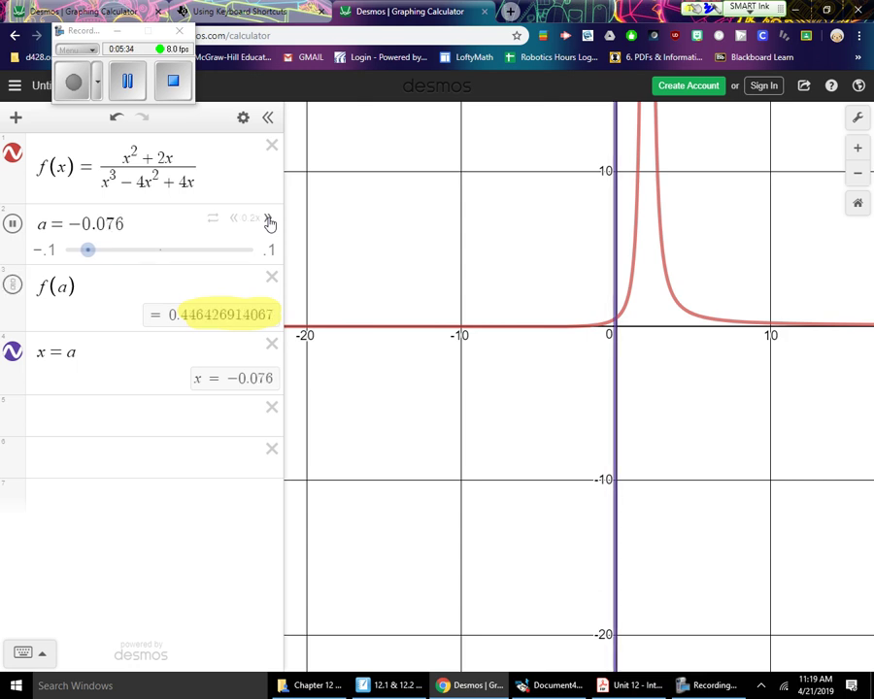